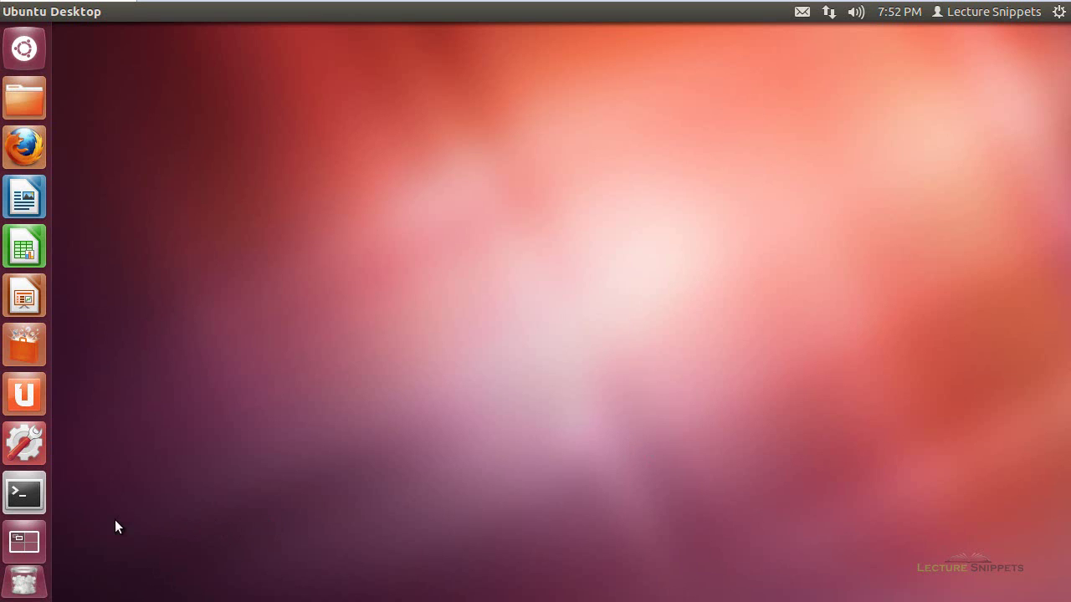
- In a new terminal, install recoverjpeg with sudo apt-get install recoverjpeg, entering the sudo password
click(24, 493)
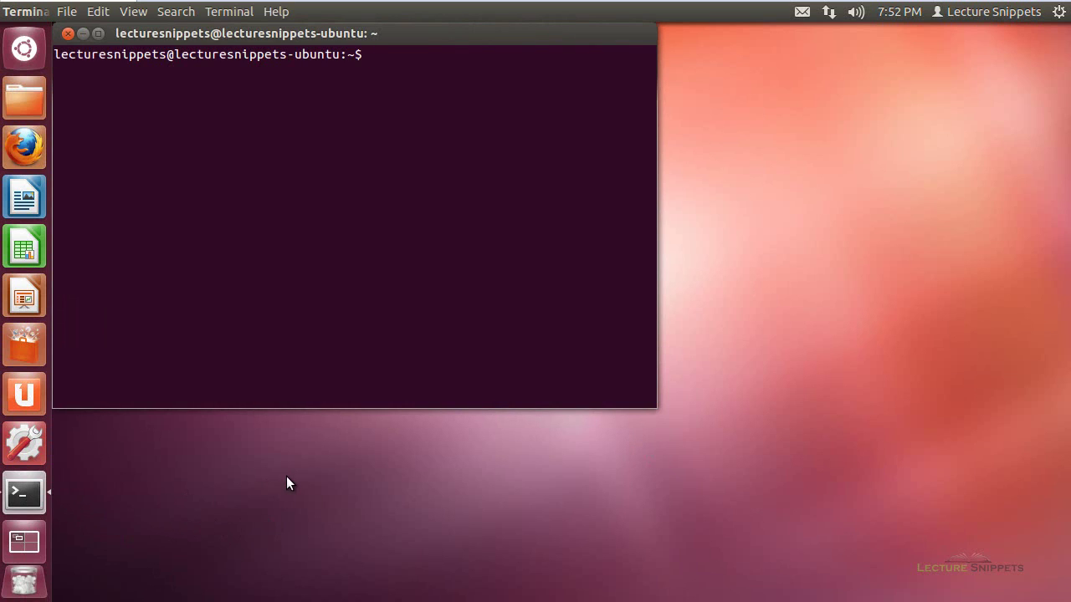
text(sudo apt-)
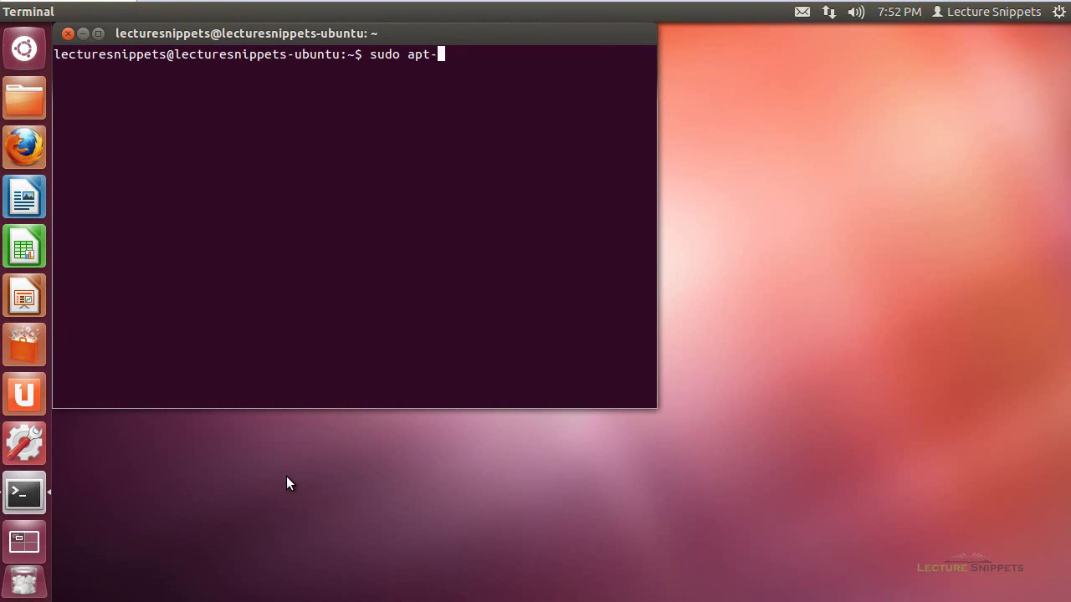
text(get install recoverjpeg)
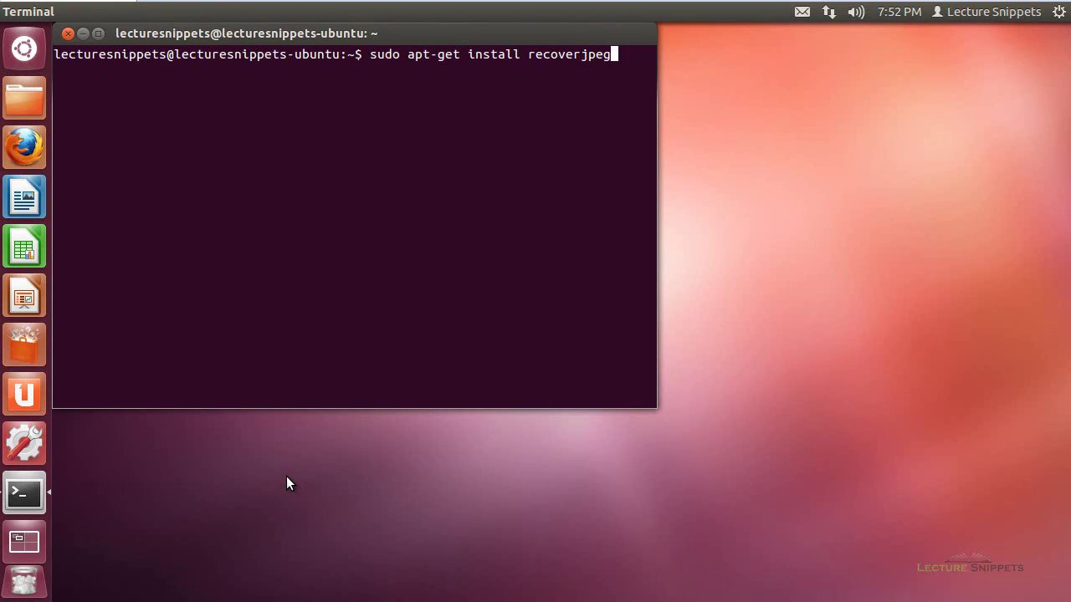
key(Return)
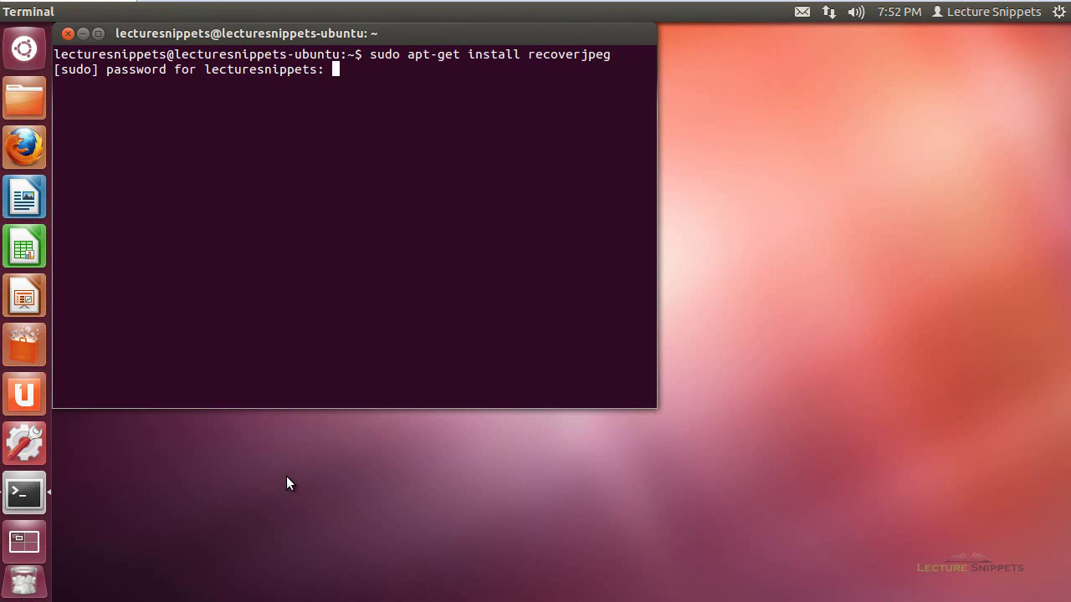
key(Return)
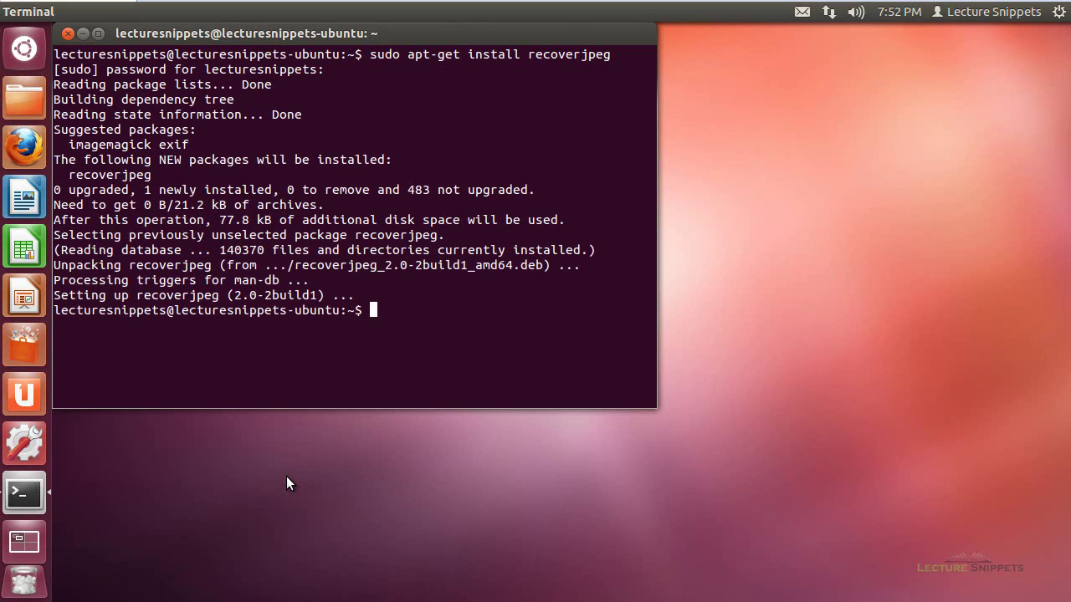
- Centre the terminal window and change into the Desktop folder
drag(348, 33, 515, 117)
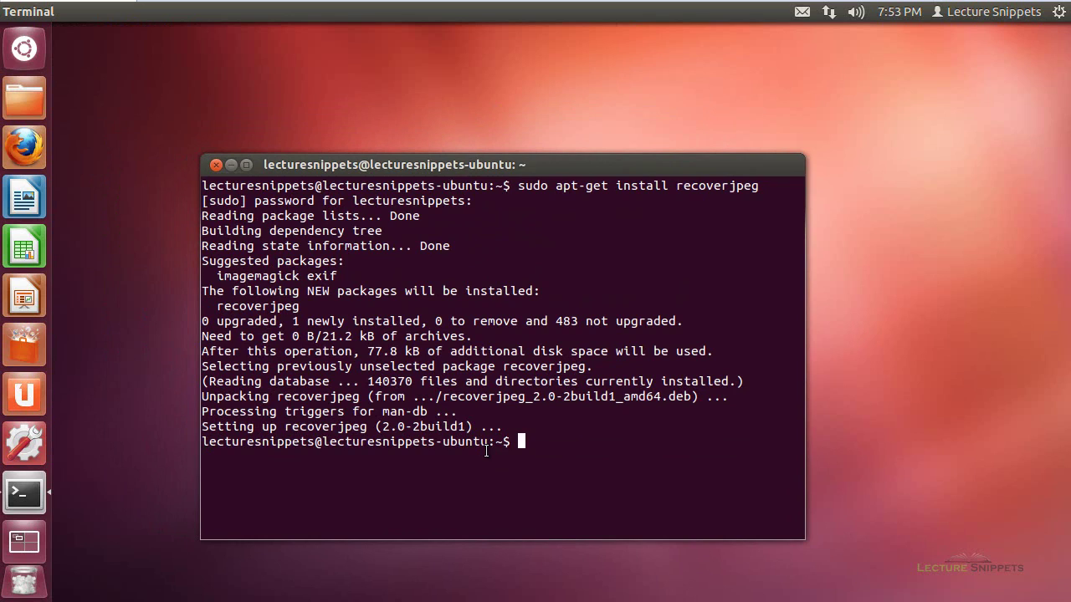
text(cd Des)
key(Tab)
key(Return)
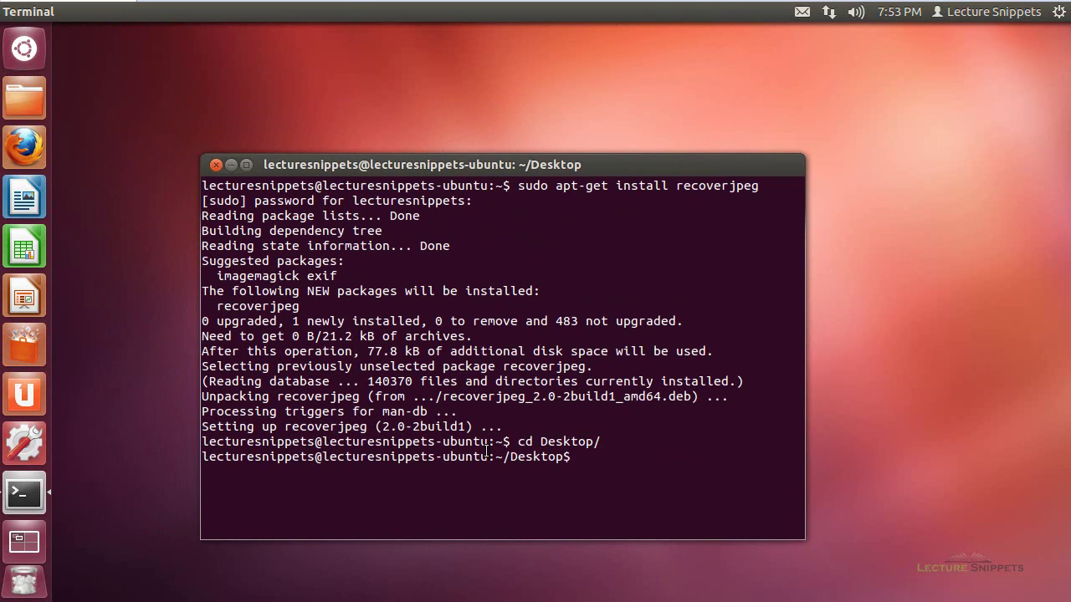
- Create a folder named output on the Desktop and cd into it
text(mkdir output)
key(Return)
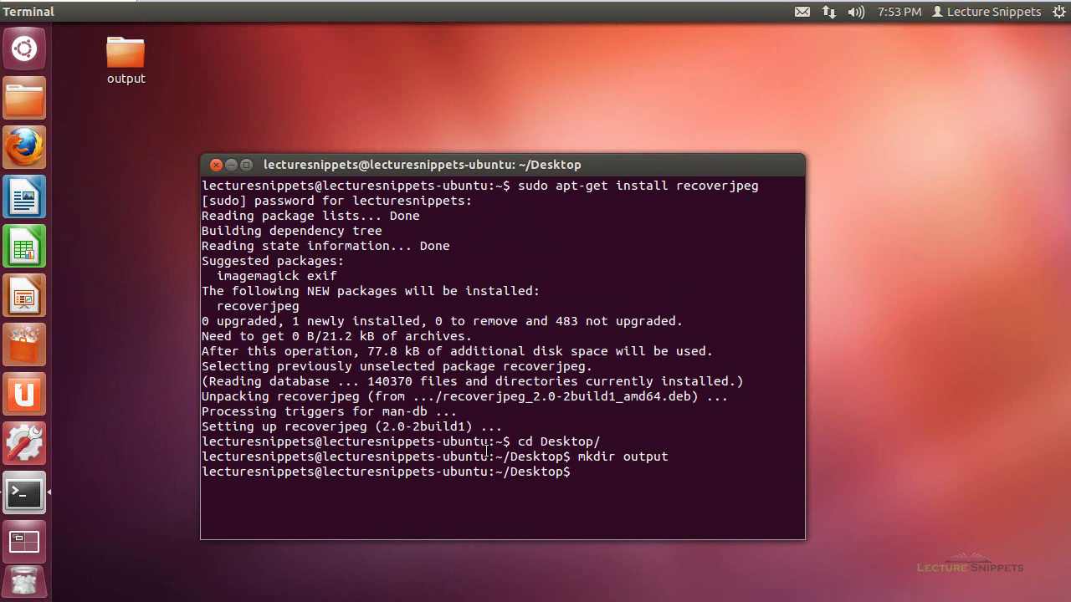
text(cd output/)
key(Return)
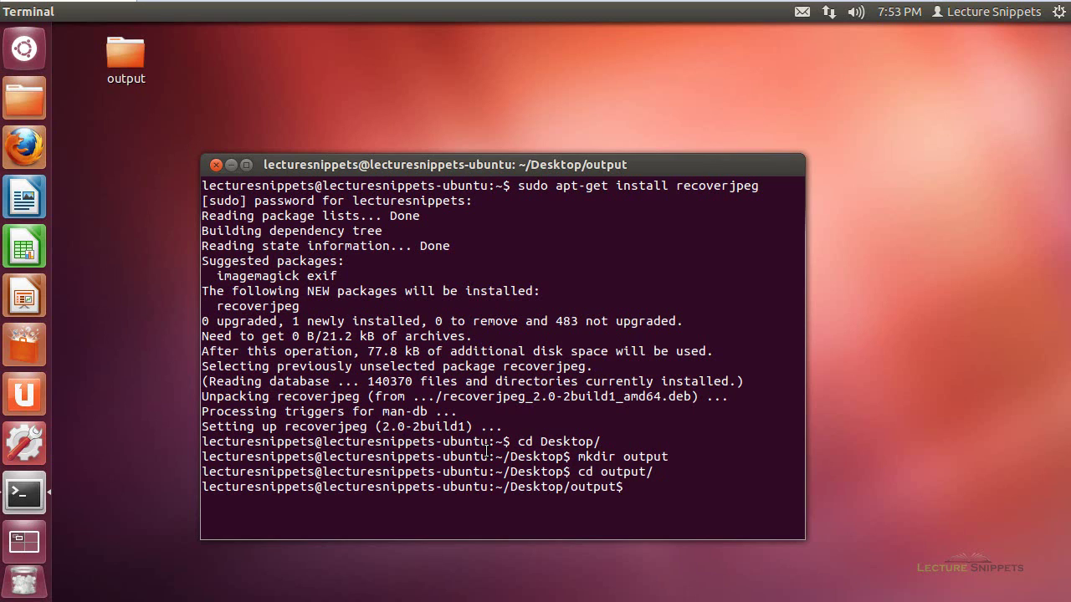
- List partitions with sudo fdisk -l and pick out the HPFS/NTFS/exFAT /dev/sdb1 line
text(sudo fdisk -l)
key(Return)
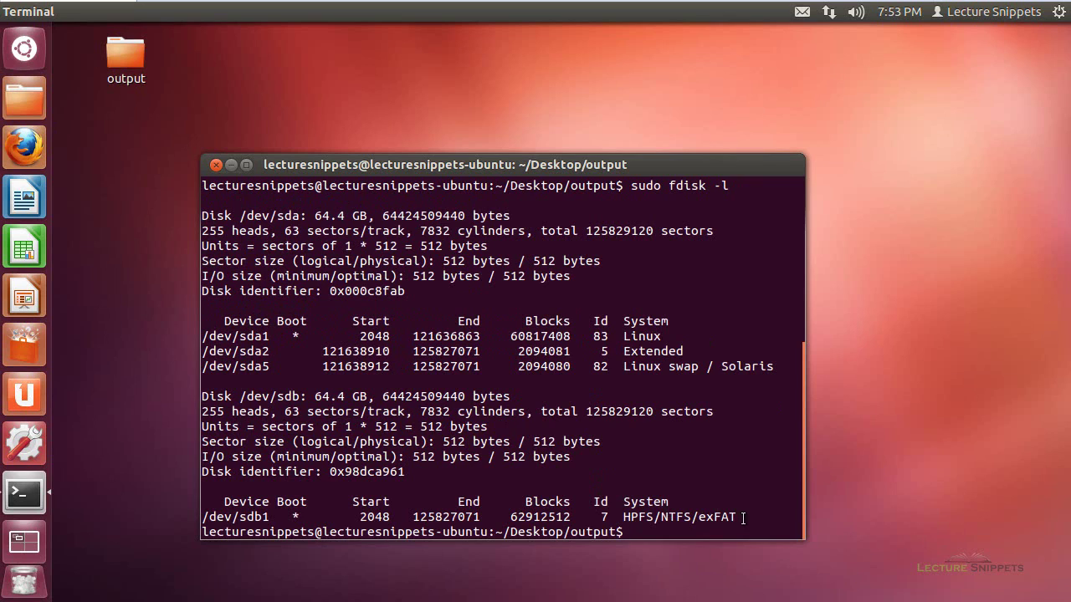
drag(741, 518, 155, 520)
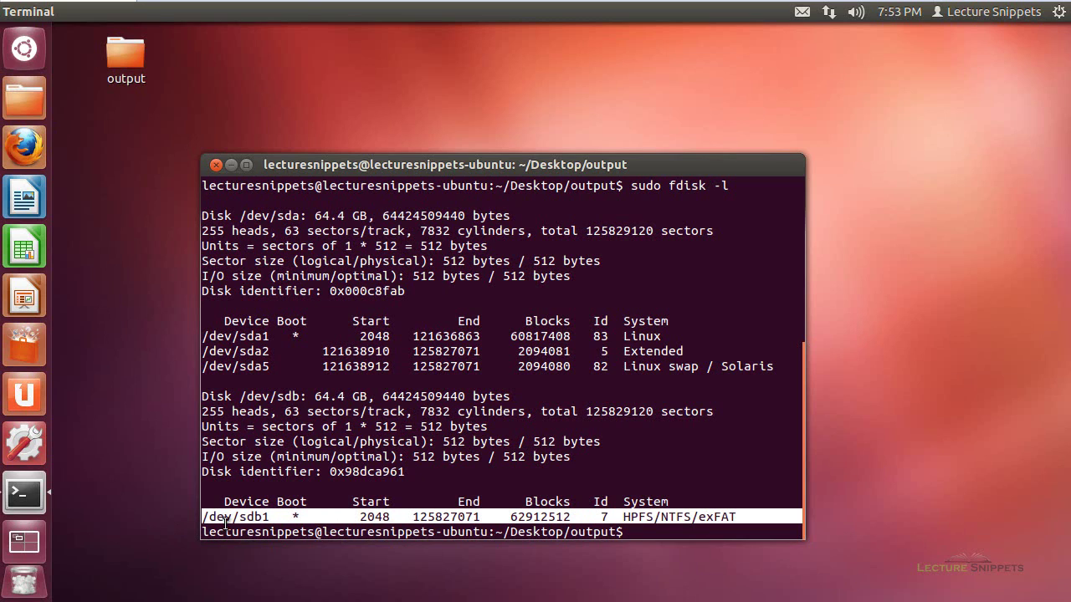
click(653, 530)
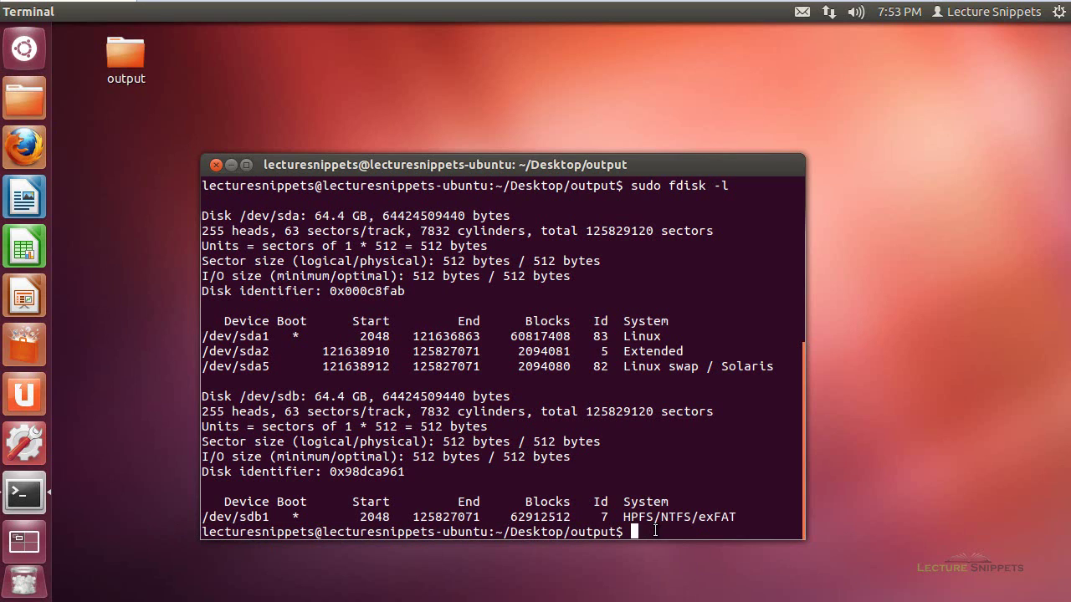
- Clear the screen, widen the terminal, and run sudo recoverjpeg /dev/sdb1
text(clear)
key(Return)
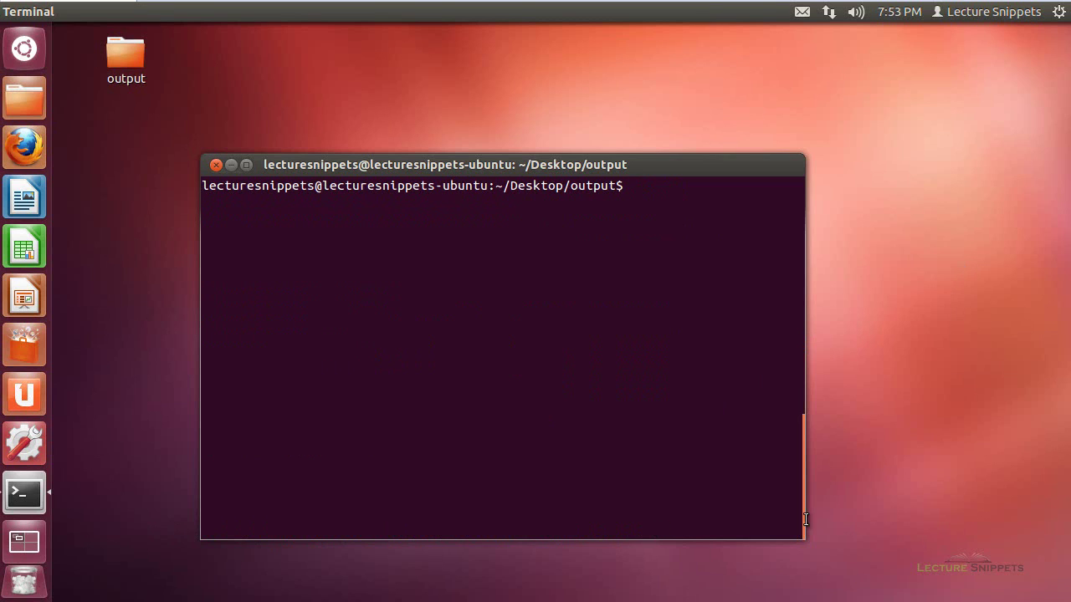
drag(799, 532, 1007, 525)
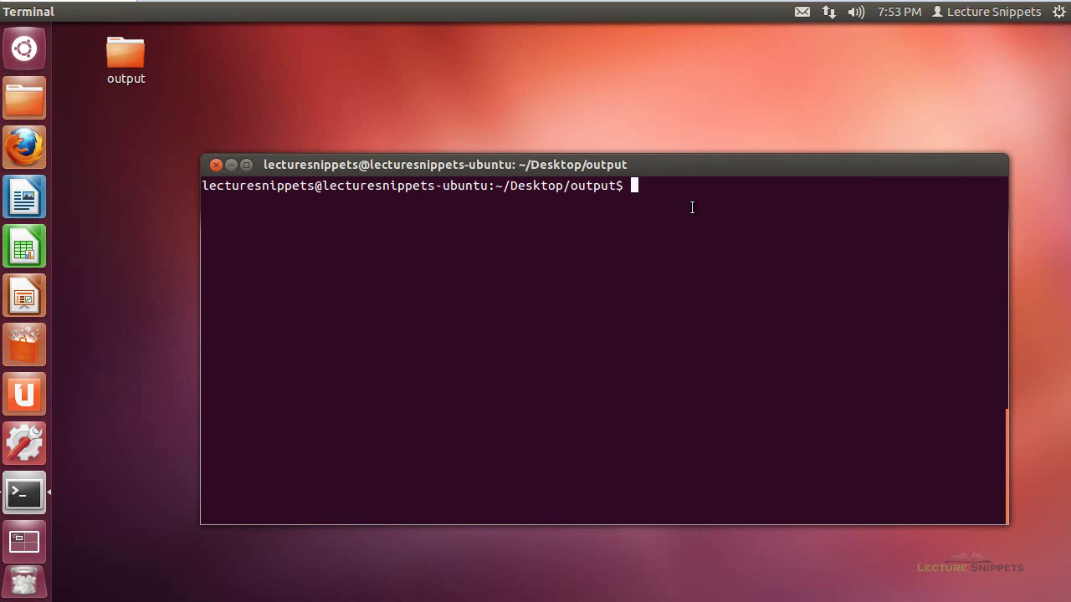
text(sudo )
text(recoverjpeg)
text( /de)
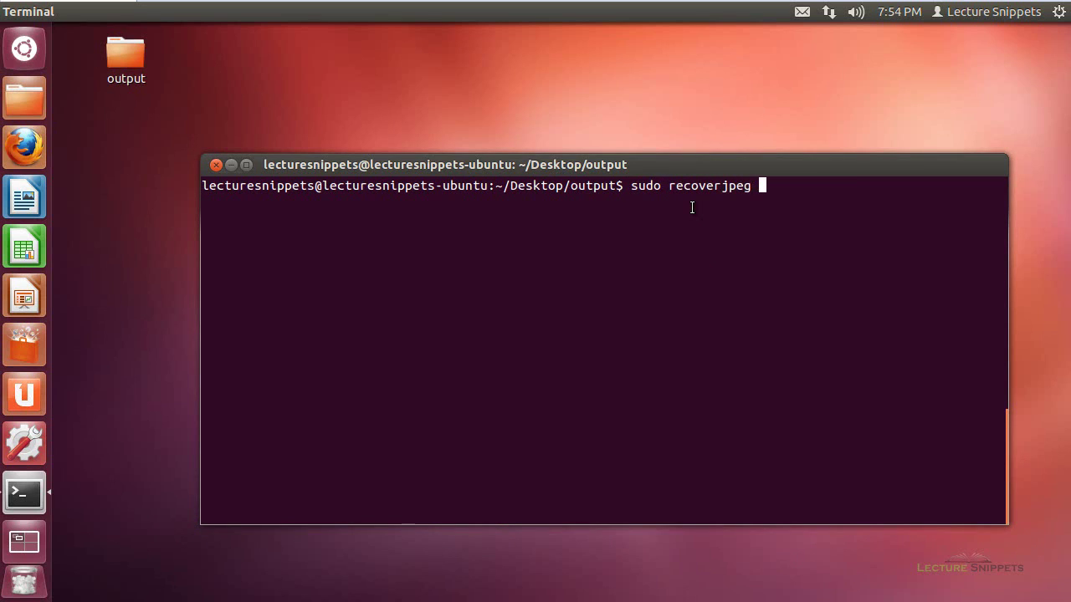
text(v/sdb1)
key(Return)
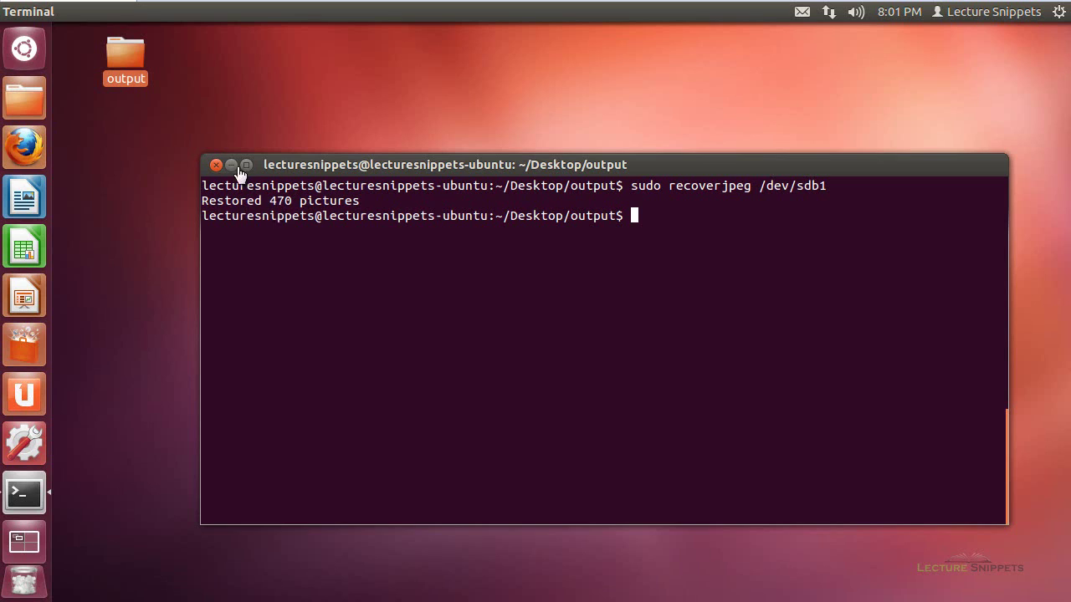
- Open the Desktop output folder to browse the recovered JPEG thumbnails, then move the terminal lower
click(124, 57)
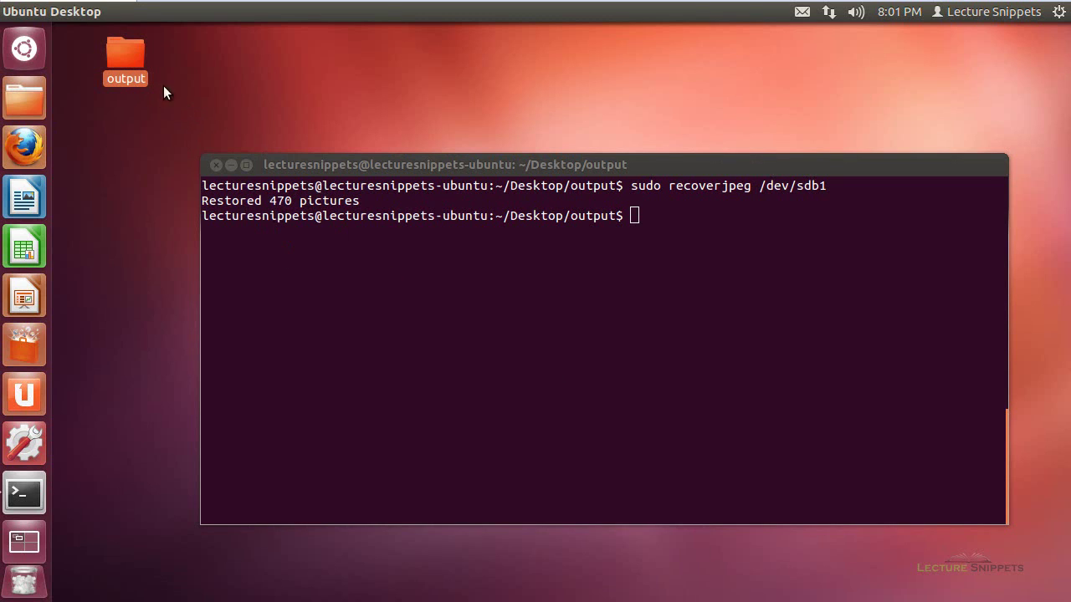
double_click(133, 63)
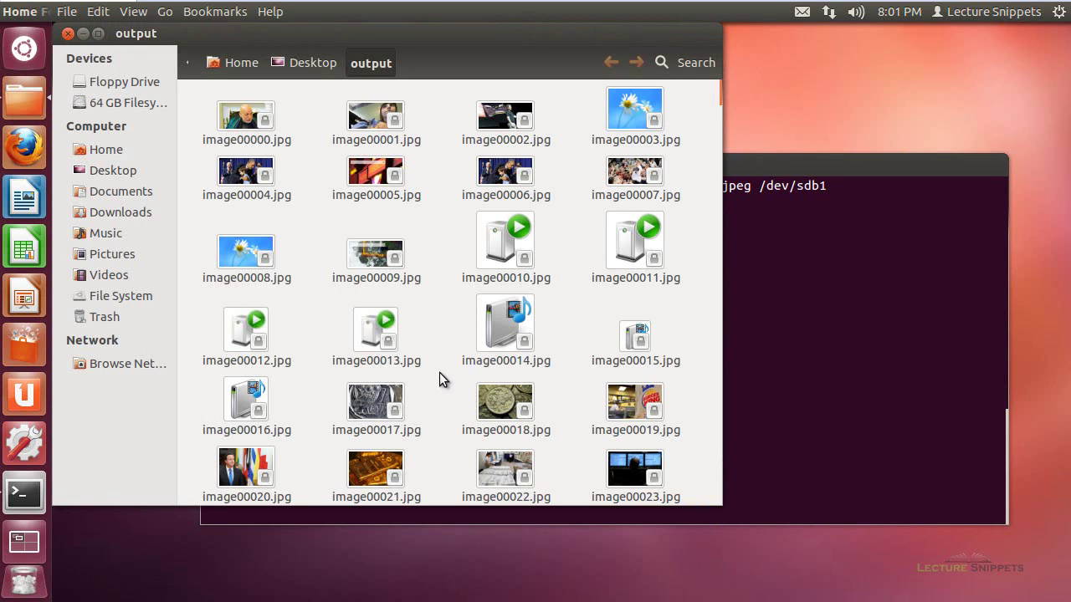
scroll(465, 396, down, 1)
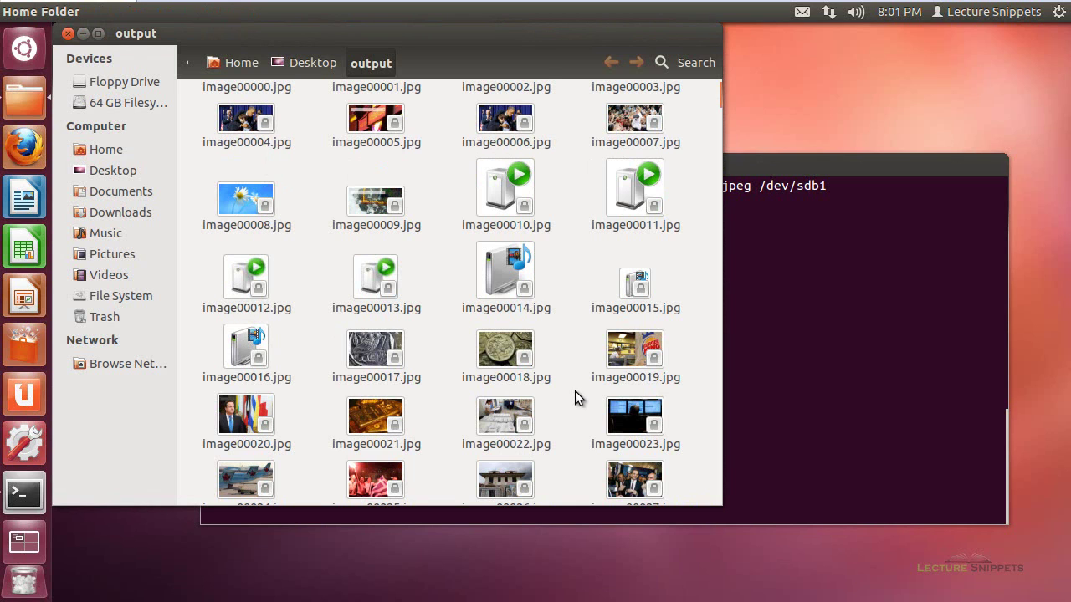
scroll(579, 397, down, 4)
scroll(581, 397, down, 1)
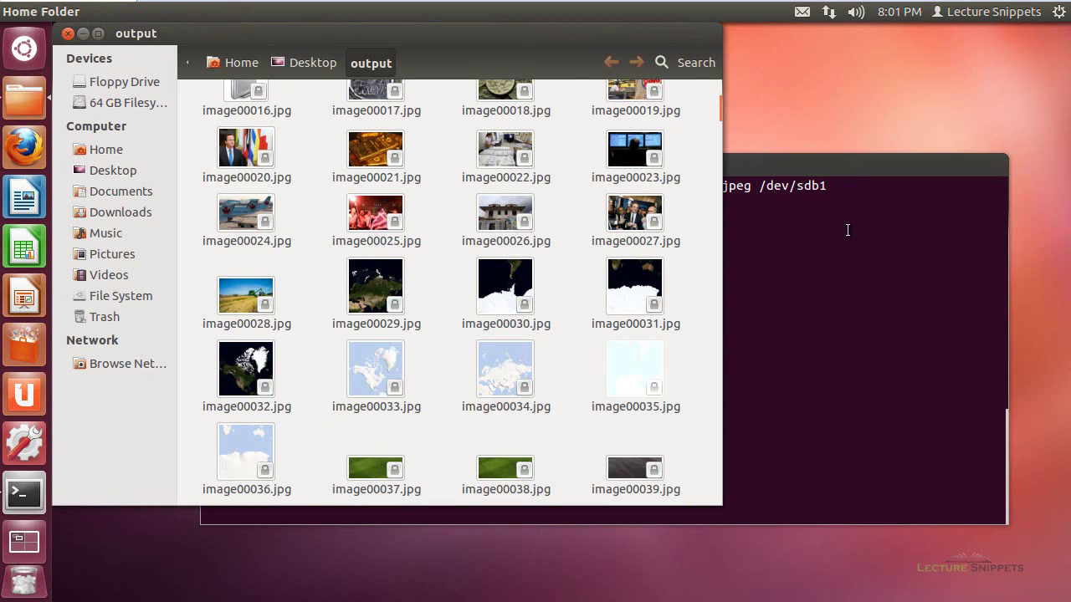
click(832, 169)
drag(583, 164, 543, 280)
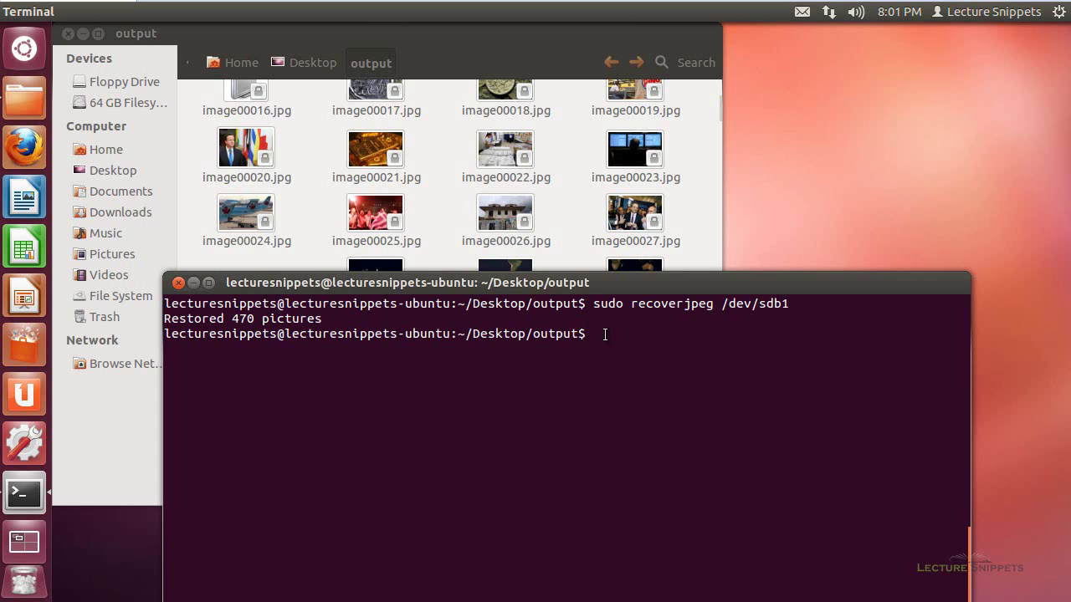
- Run sudo chmod 777 * to give every recovered file full permissions
text(sudo chmod 777 *)
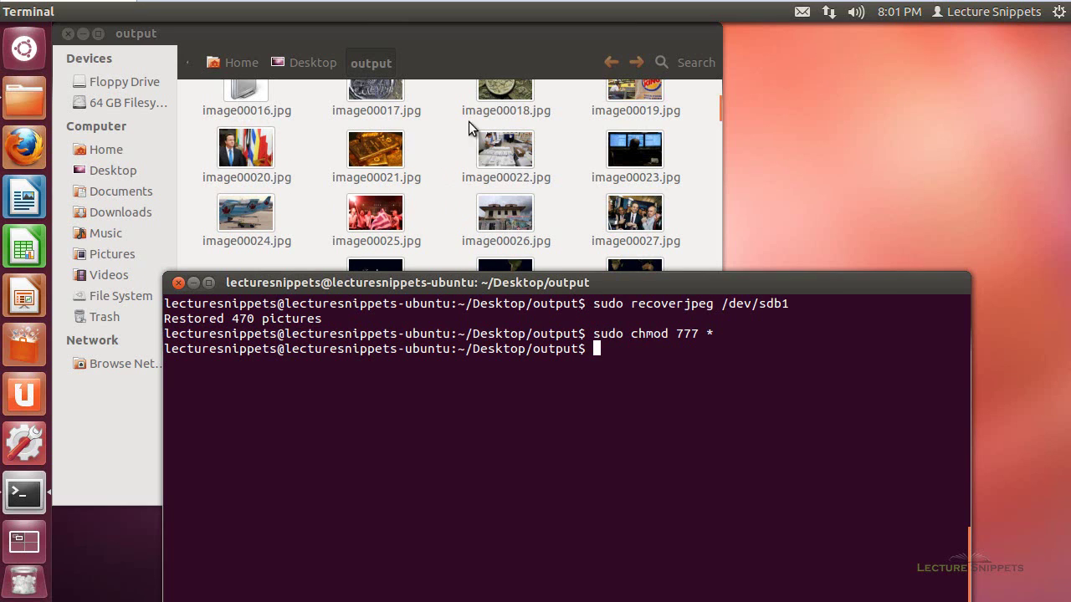
drag(650, 283, 652, 285)
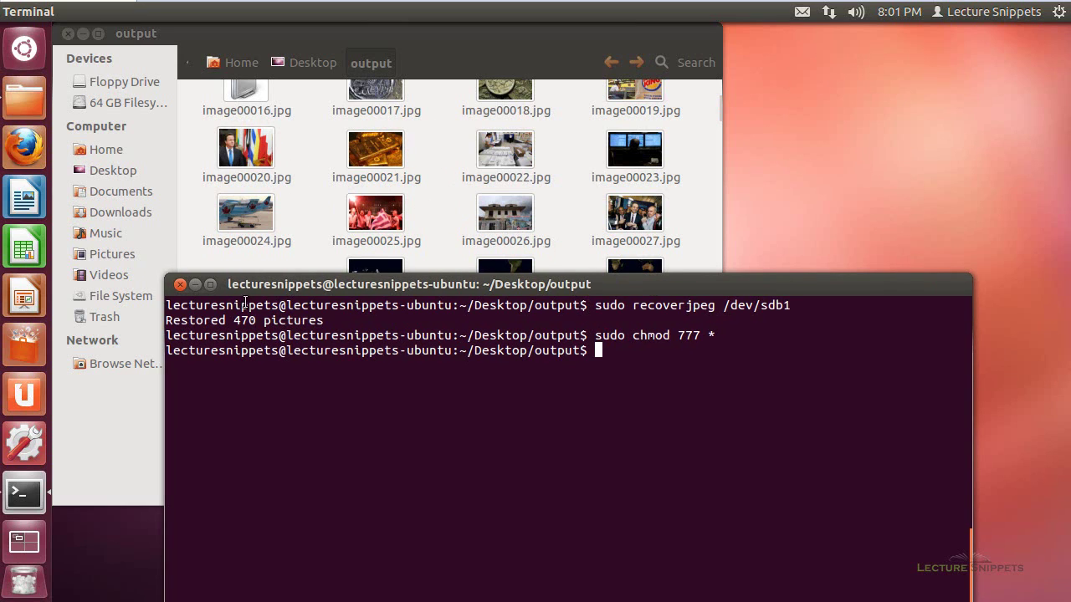
- Close the terminal, leaving the output folder's unlocked JPEGs visible in Files
click(178, 285)
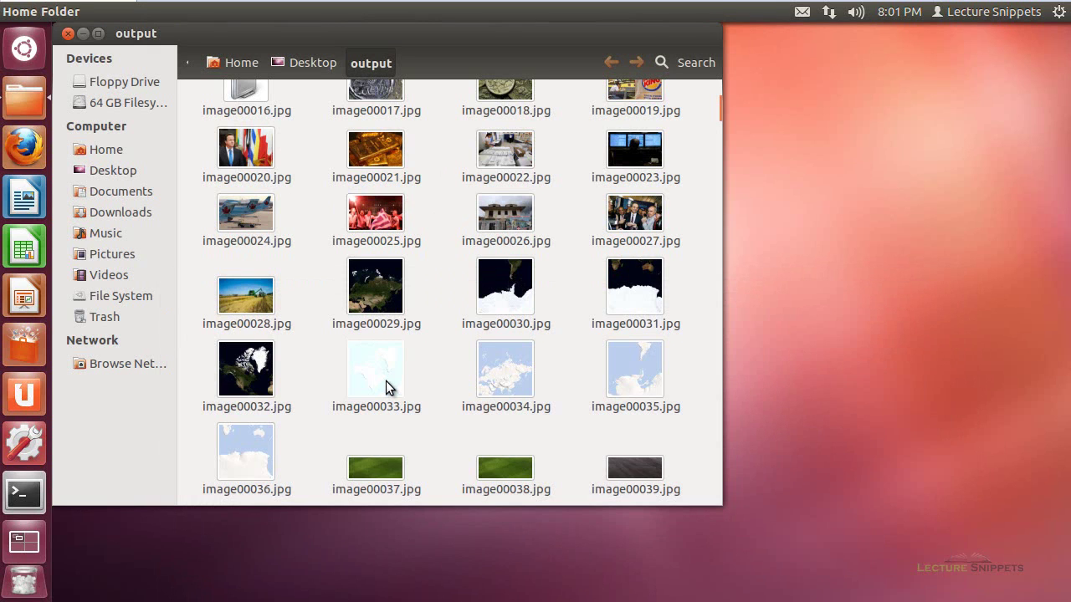